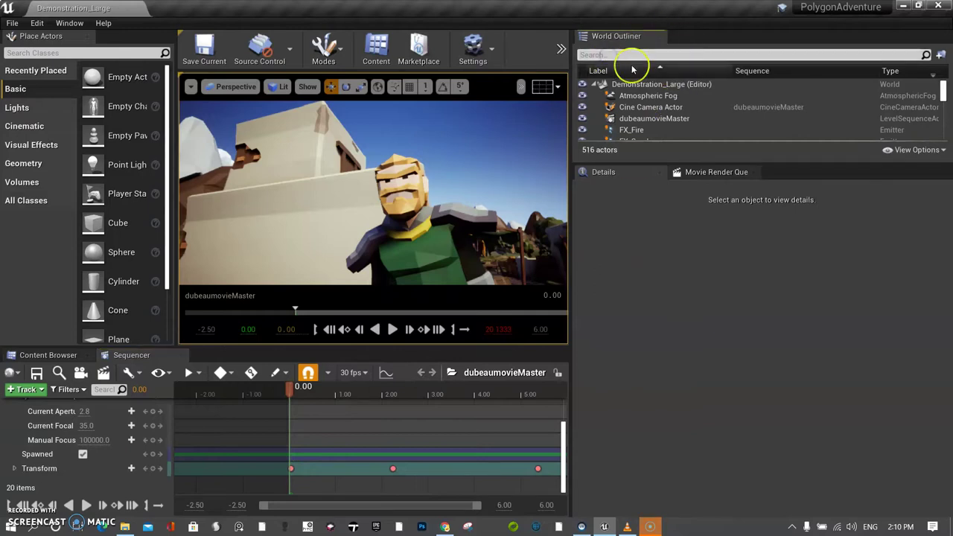
# Step: Find the Idle_Anim actor by searching the level's actors for "idle" and add it to the dubeaumovieMaster sequence
pyautogui.write('idle')
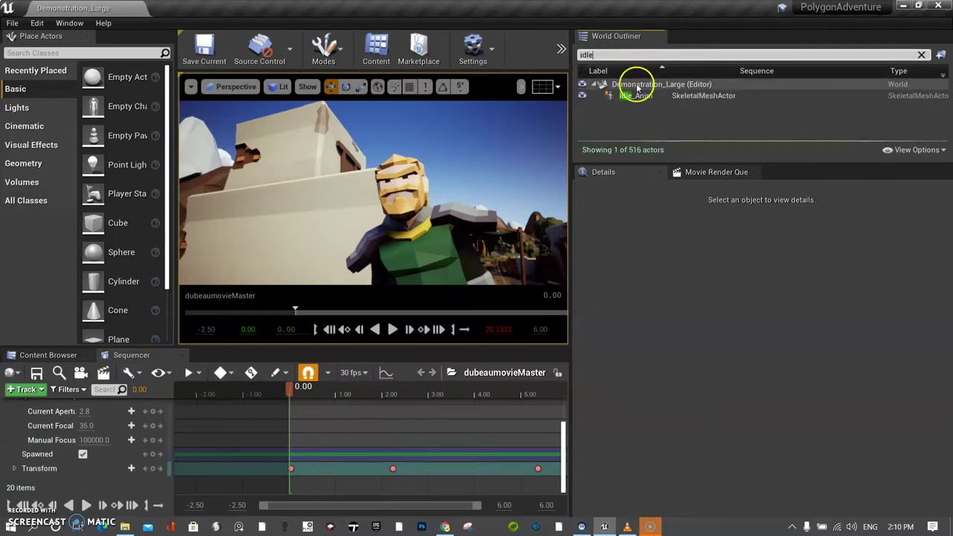
pyautogui.click(649, 95)
pyautogui.click(486, 198)
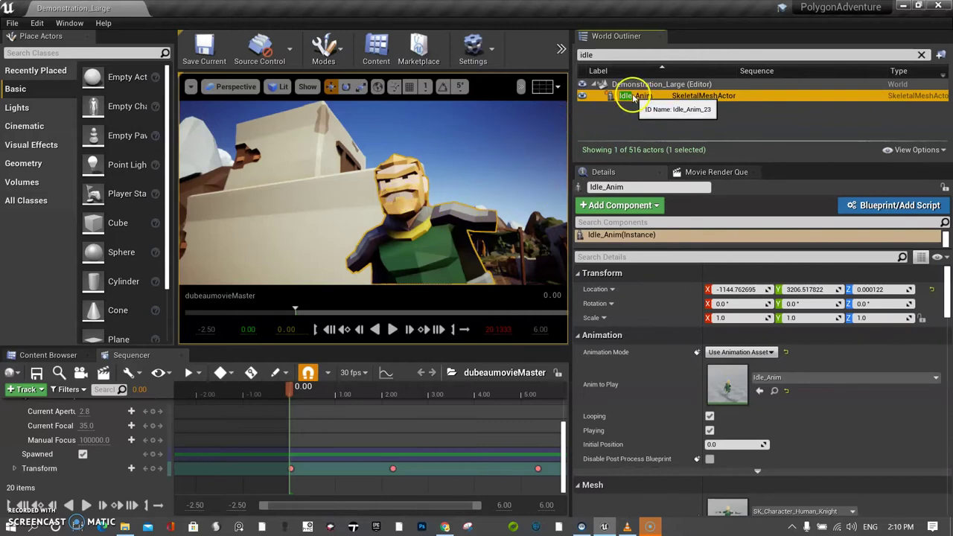
pyautogui.moveTo(634, 97); pyautogui.dragTo(66, 484)
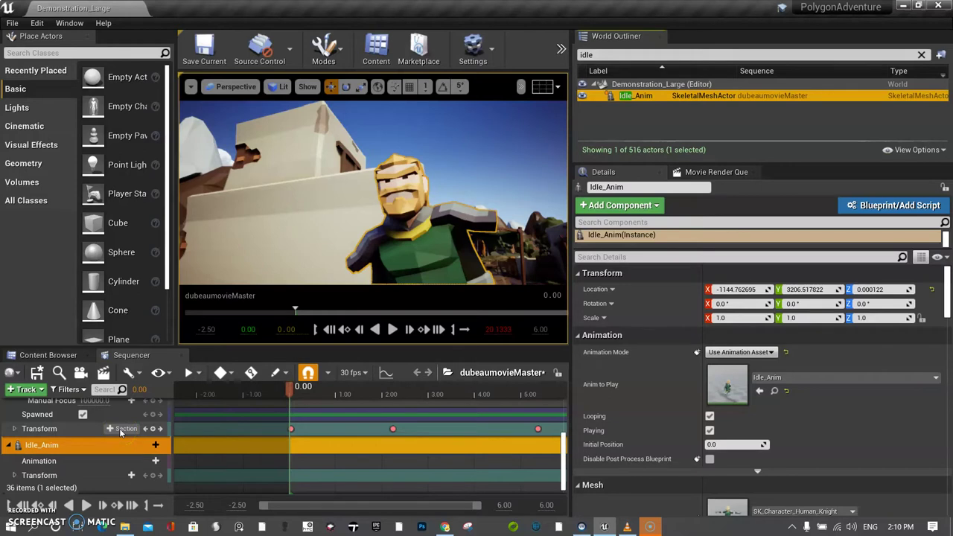
# Step: Add the Idle_Anim animation sequence to the character's Animation track, starting at 0.00
pyautogui.click(111, 447)
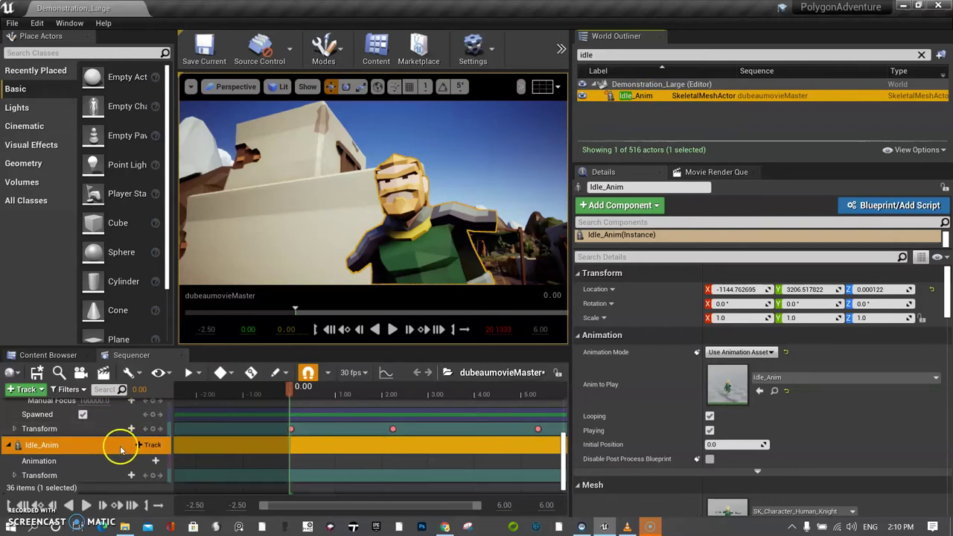
pyautogui.click(71, 466)
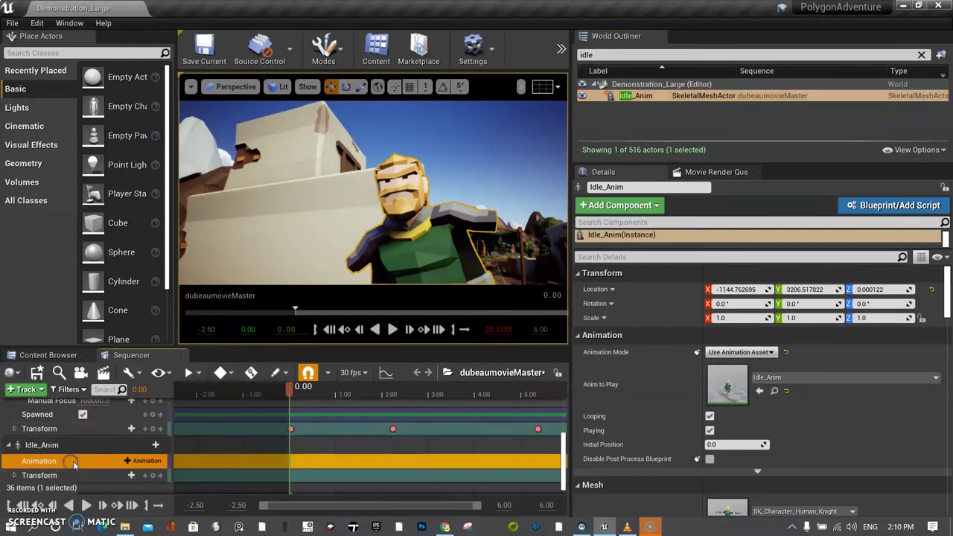
pyautogui.click(143, 461)
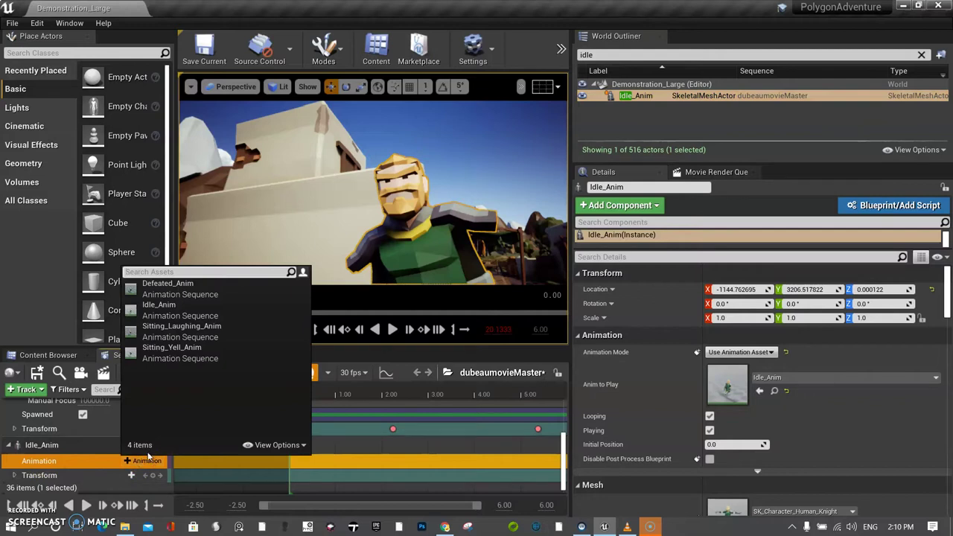
pyautogui.click(178, 309)
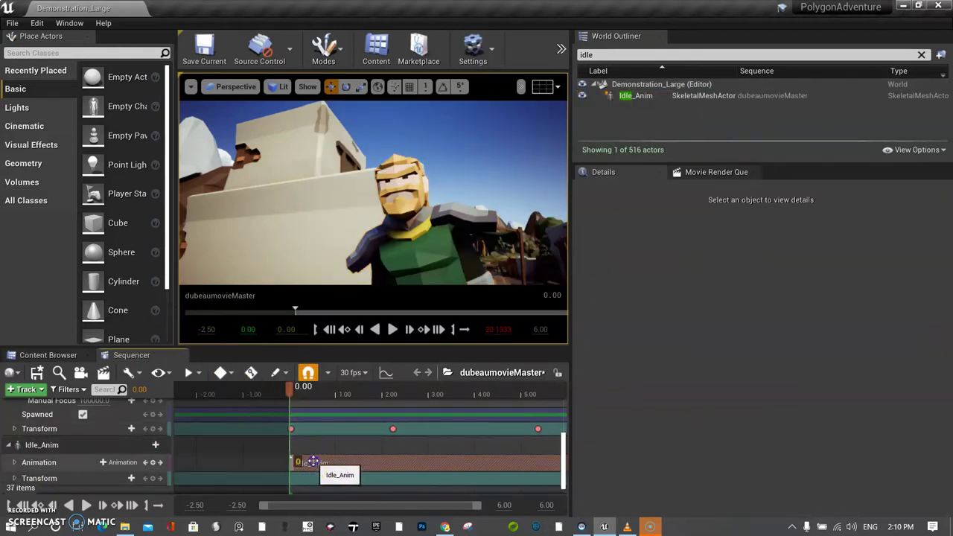
pyautogui.moveTo(310, 461)
pyautogui.mouseDown()
pyautogui.moveTo(472, 465)
pyautogui.moveTo(325, 460)
pyautogui.mouseUp()
# Step: Play the sequence from 0.4667 to preview the character's idle animation and return the playhead to 0.0333
pyautogui.moveTo(292, 390); pyautogui.dragTo(311, 393)
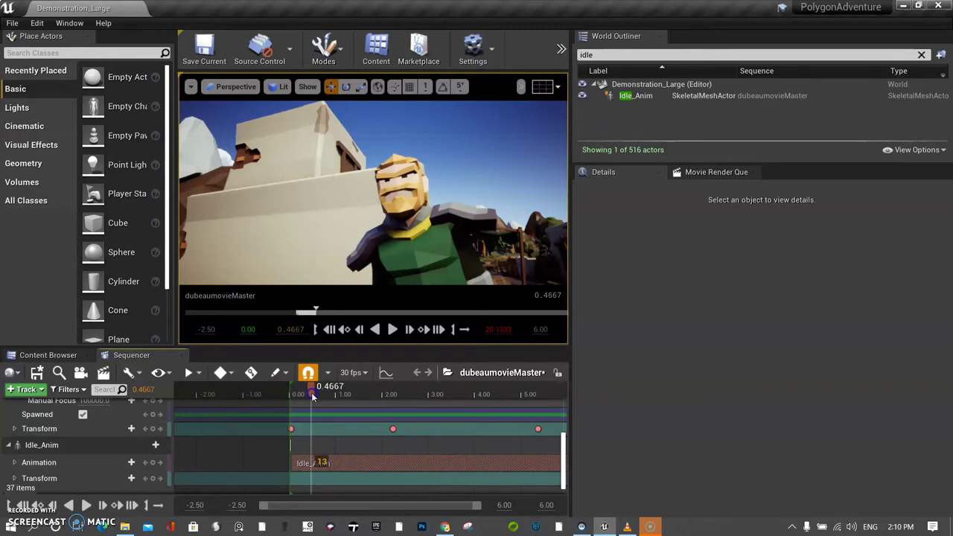
pyautogui.press('space')
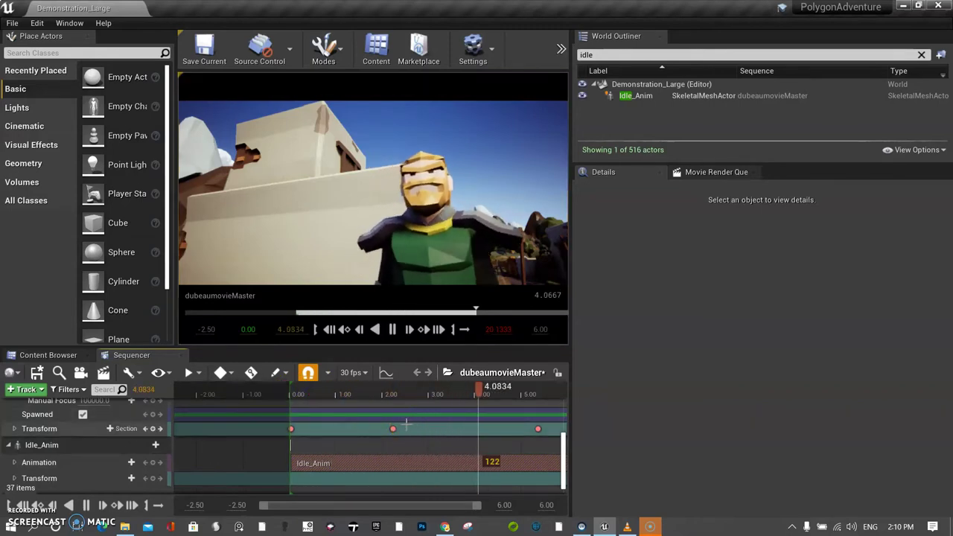
pyautogui.press('space')
pyautogui.moveTo(400, 425); pyautogui.dragTo(293, 409)
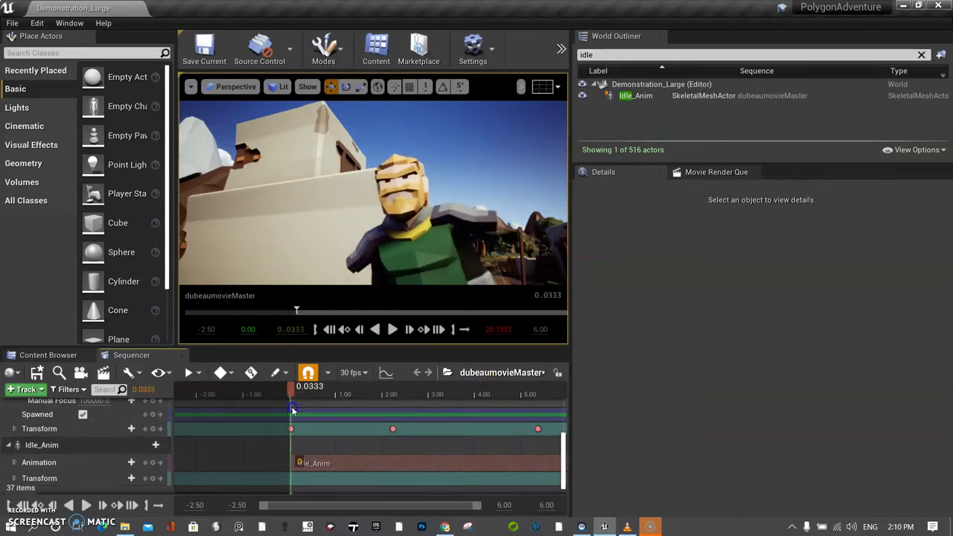
# Step: Lock the viewport to the Camera Cuts track and play the shot through the cine camera
pyautogui.scroll(5, 215, 420)
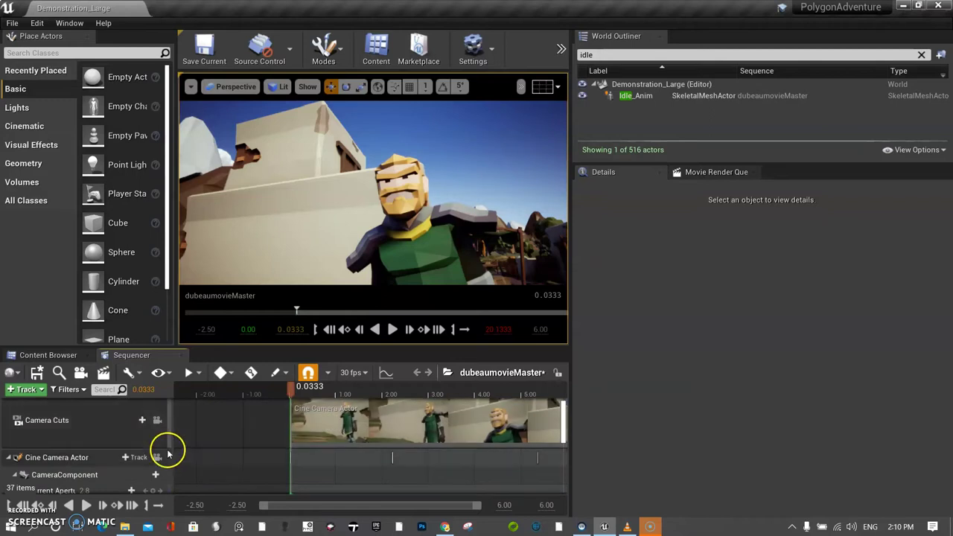
pyautogui.click(157, 458)
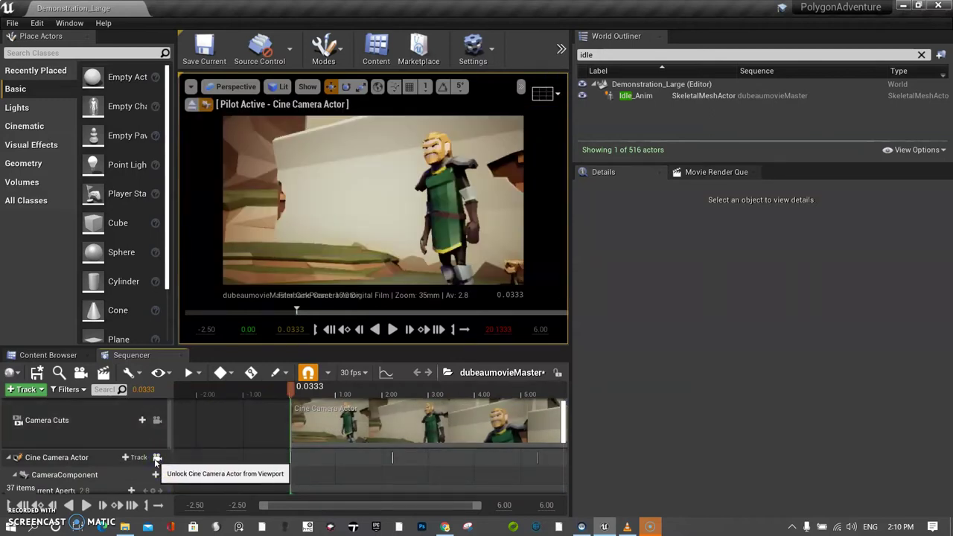
pyautogui.scroll(-4, 156, 460)
pyautogui.click(155, 460)
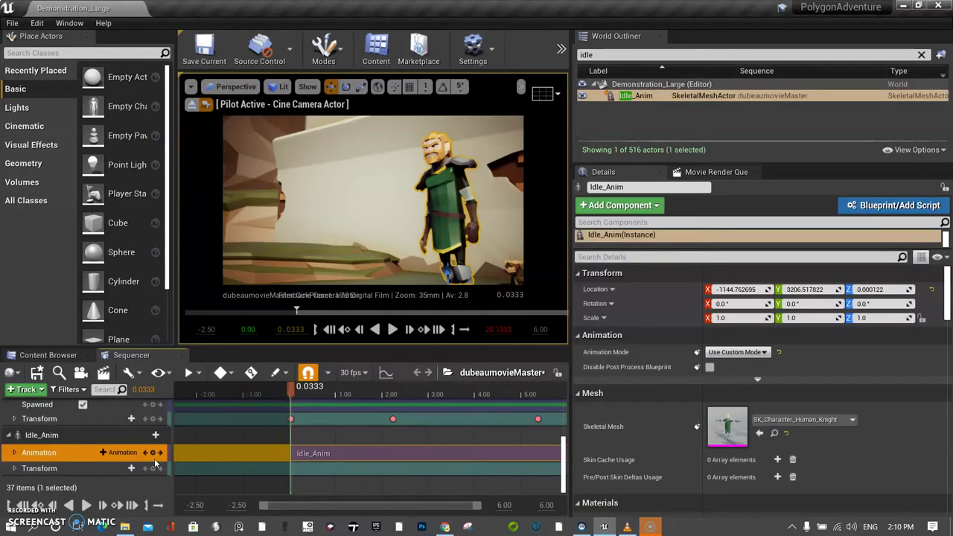
pyautogui.scroll(3, 157, 443)
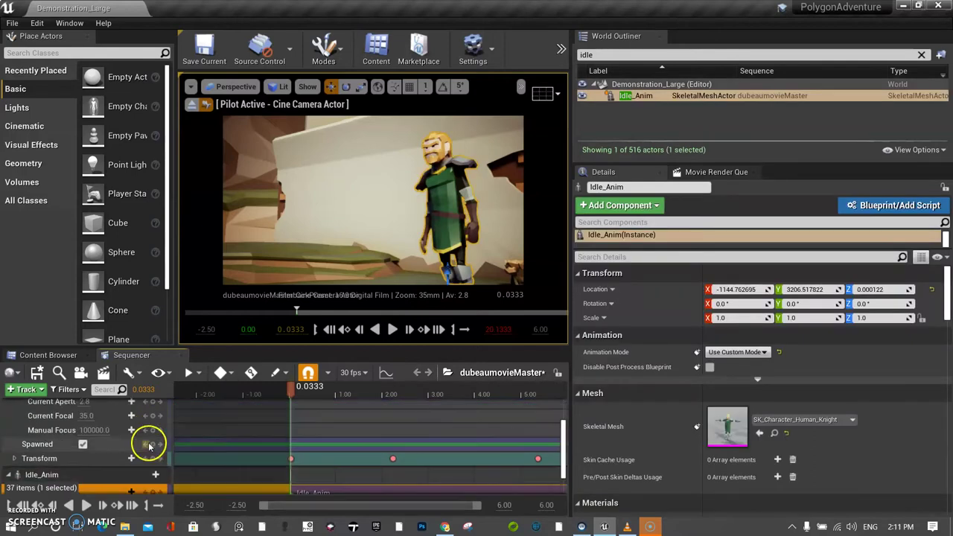
pyautogui.scroll(3, 158, 434)
pyautogui.click(157, 427)
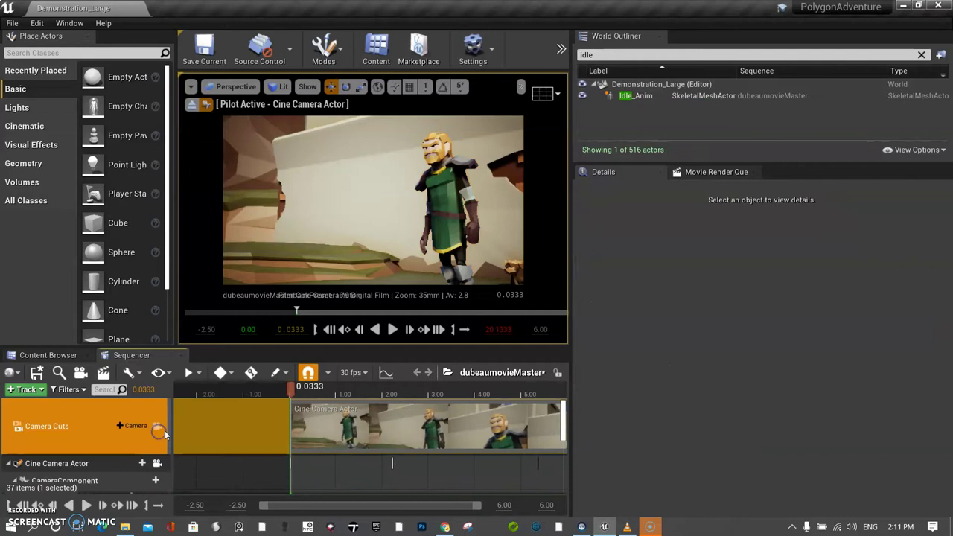
pyautogui.click(157, 426)
pyautogui.press('space')
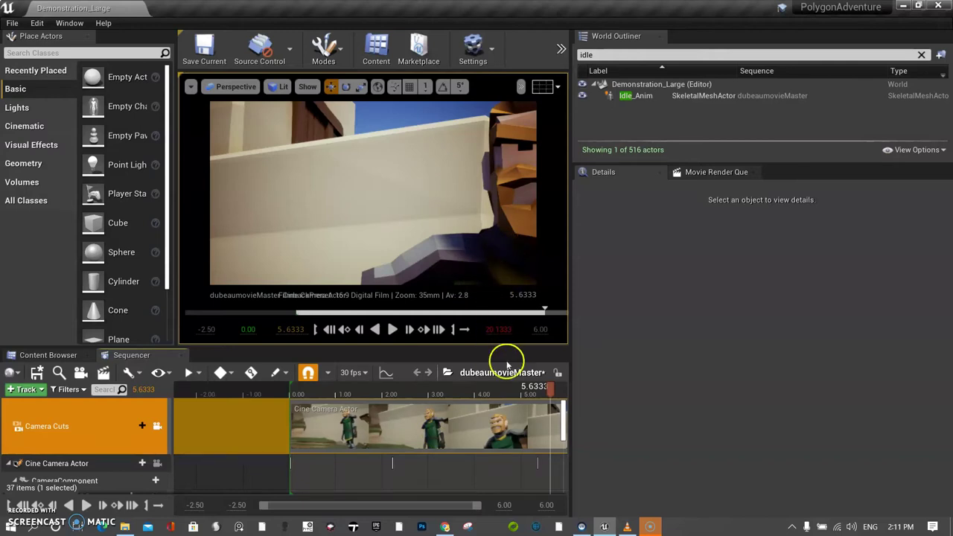
# Step: Delete the last keyframe on the Cine Camera Actor's Transform track, near 5.37
pyautogui.scroll(-5, 534, 457)
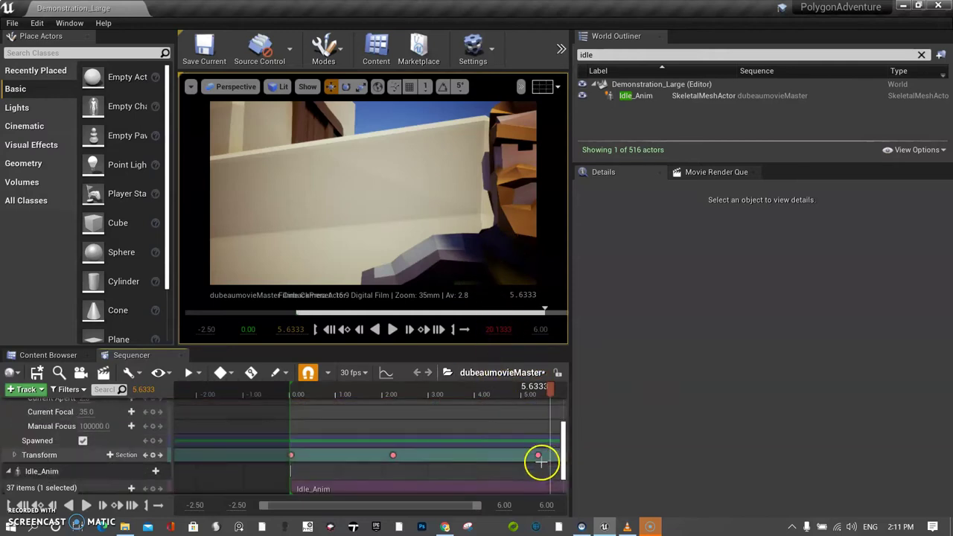
pyautogui.scroll(-2, 536, 454)
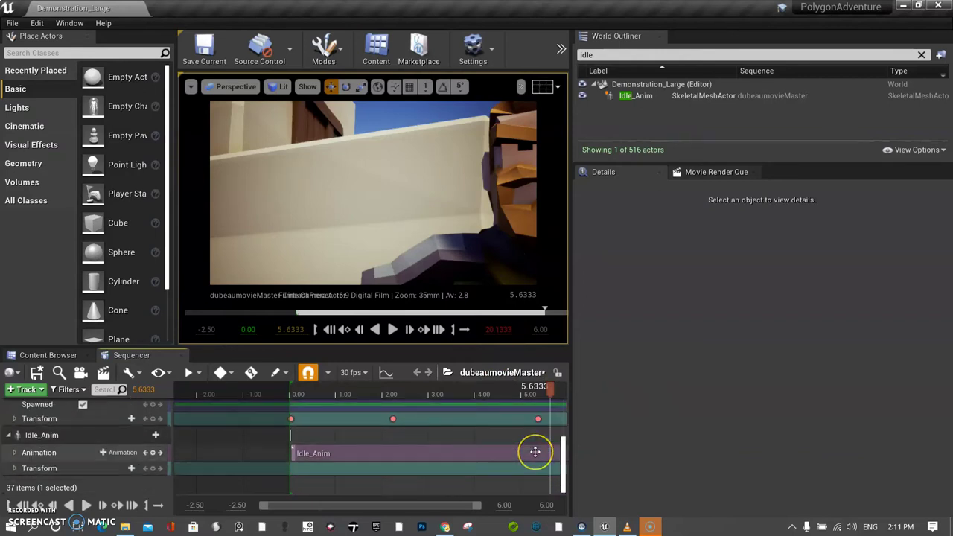
pyautogui.scroll(1, 534, 452)
pyautogui.click(538, 439)
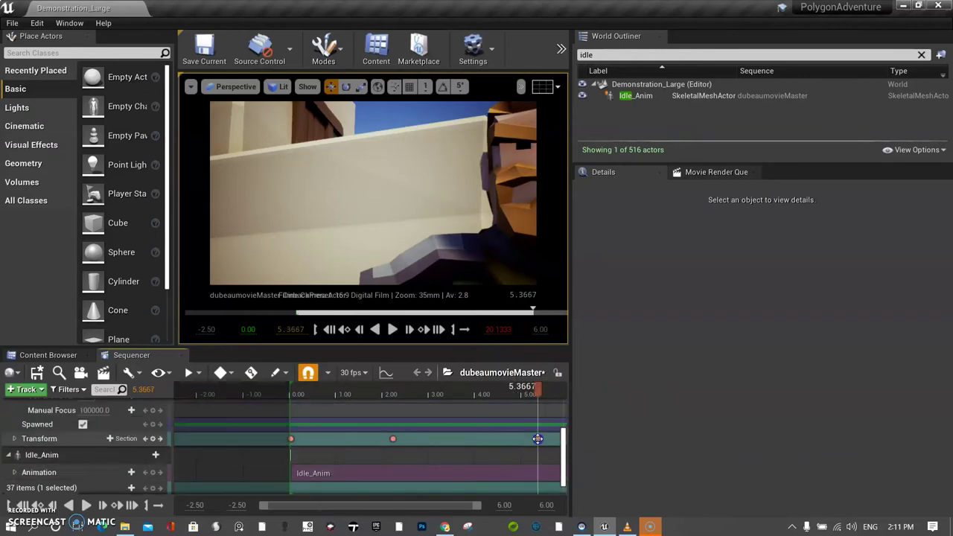
pyautogui.press('Delete')
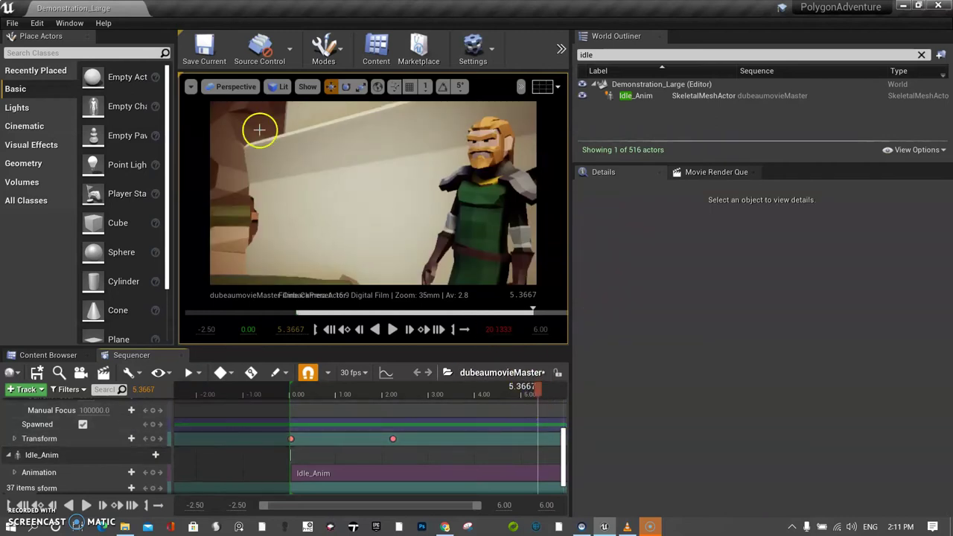
# Step: Move the playhead to 5.40 and pilot the Cine Camera Actor in the viewport
pyautogui.click(232, 88)
pyautogui.click(292, 222)
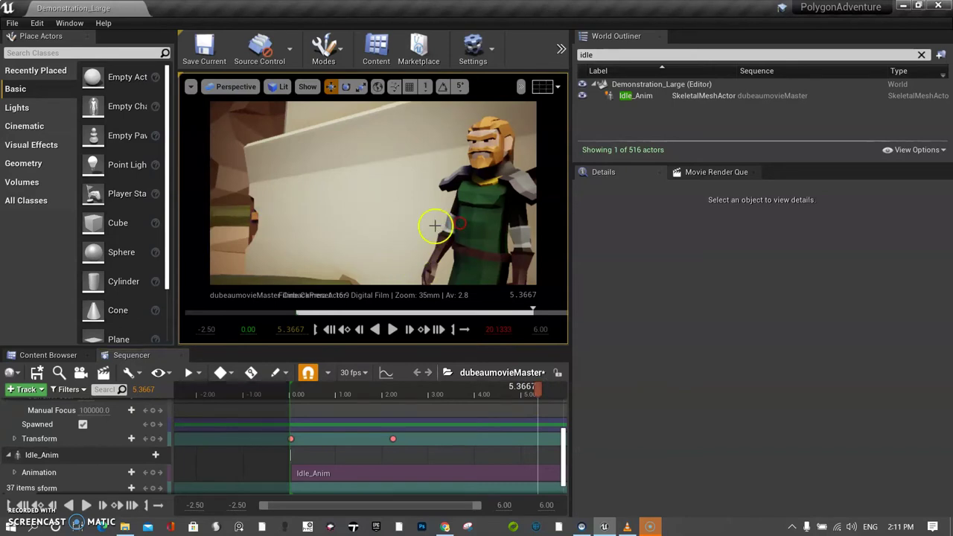
pyautogui.moveTo(537, 388)
pyautogui.mouseDown()
pyautogui.moveTo(499, 388)
pyautogui.moveTo(539, 392)
pyautogui.mouseUp()
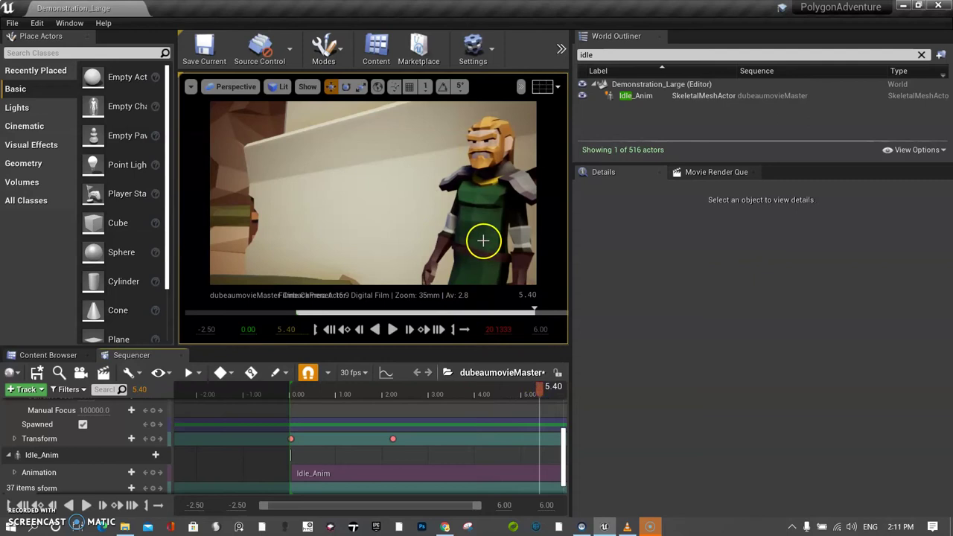
pyautogui.click(233, 87)
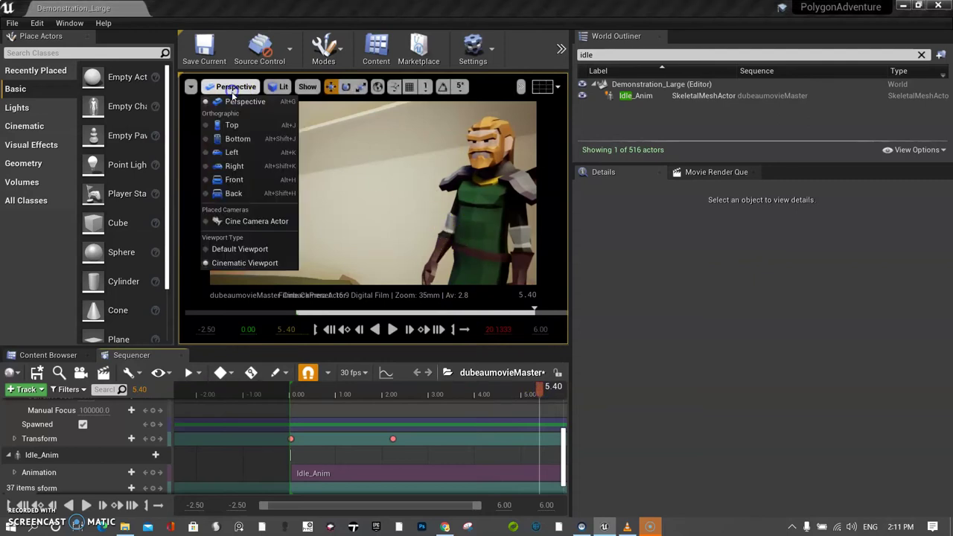
pyautogui.click(242, 216)
pyautogui.click(268, 222)
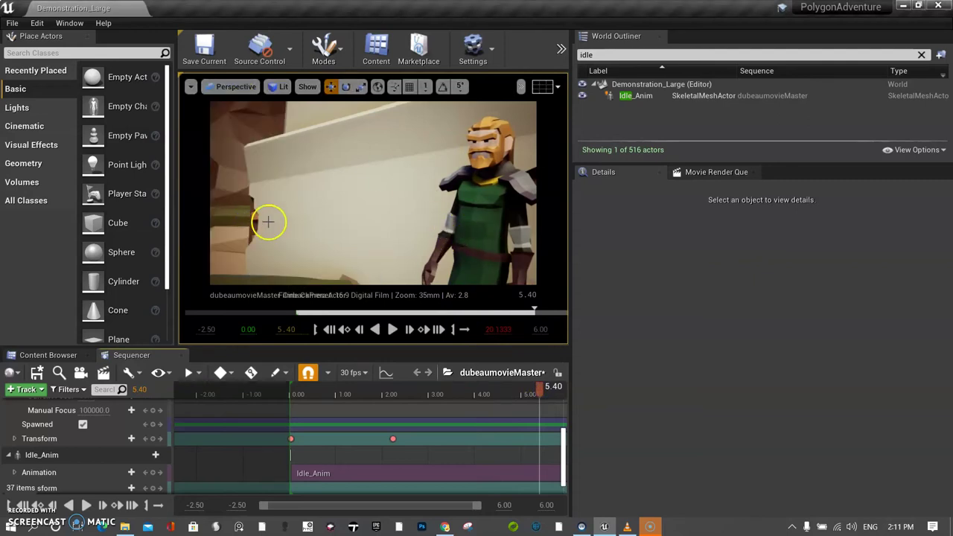
pyautogui.scroll(5, 166, 404)
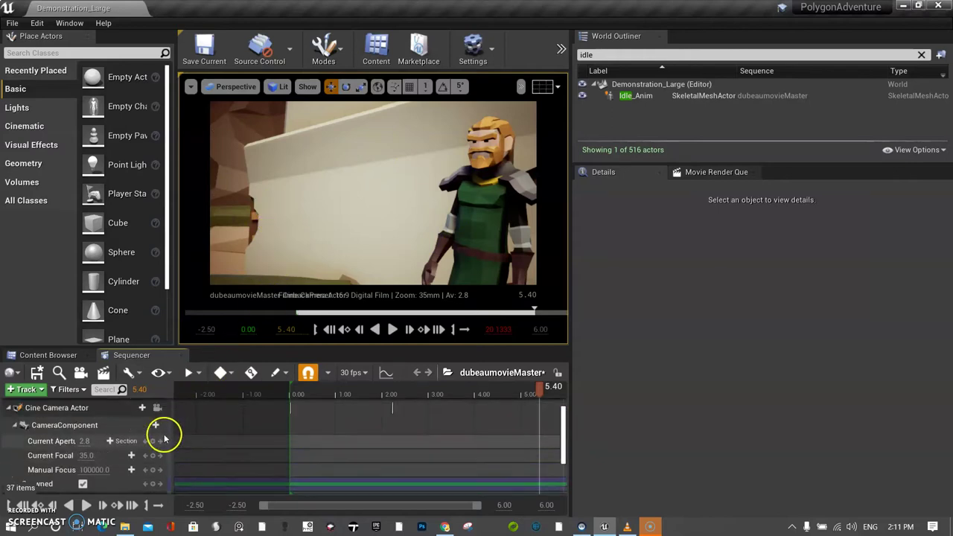
pyautogui.click(157, 412)
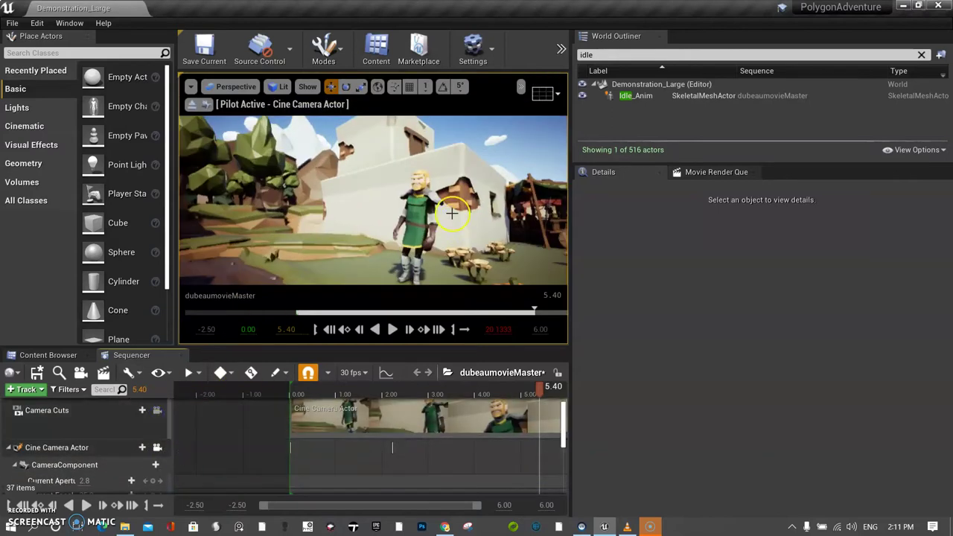
# Step: Reframe the piloted camera as a close-up of the knight's face and key its Transform track at 5.40
pyautogui.moveTo(412, 225); pyautogui.dragTo(411, 230)
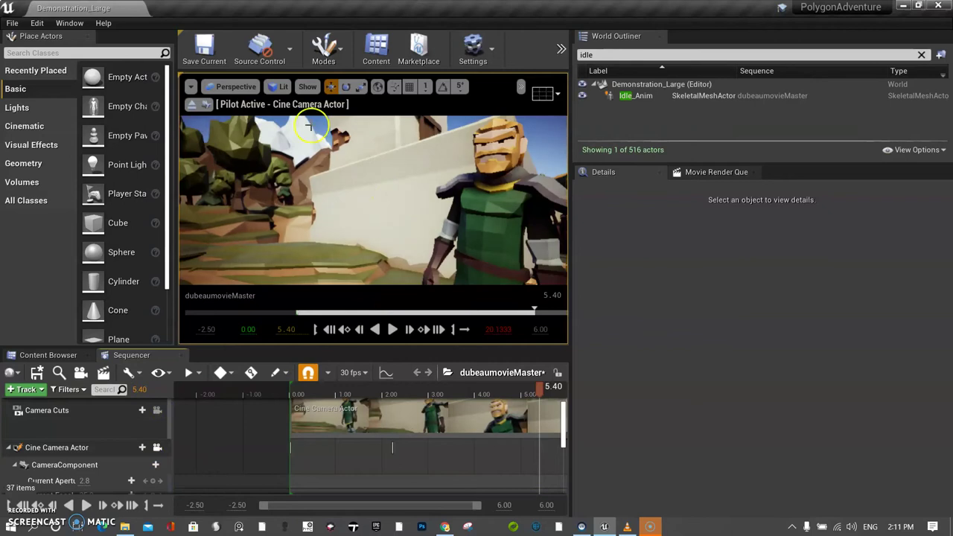
pyautogui.moveTo(339, 157); pyautogui.dragTo(383, 176)
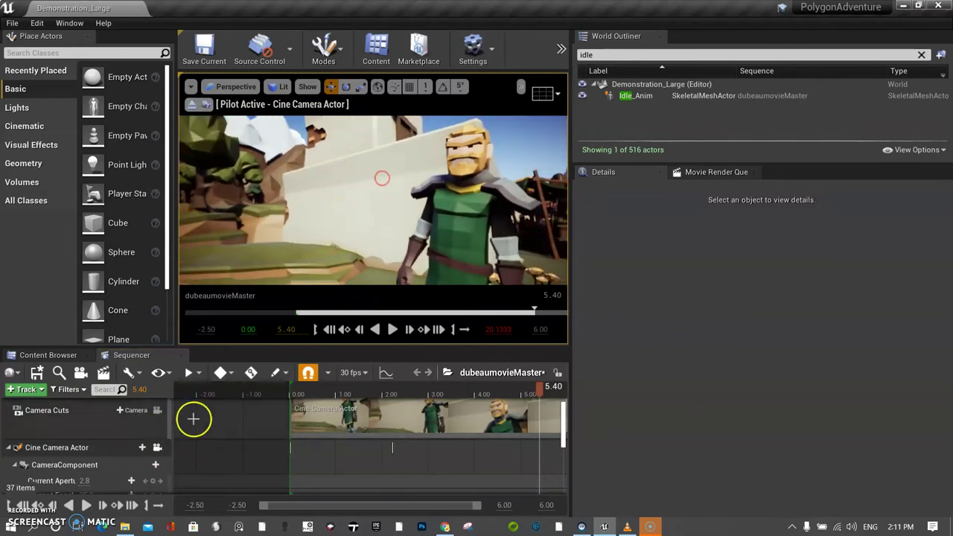
pyautogui.click(251, 374)
pyautogui.moveTo(404, 213)
pyautogui.mouseDown()
pyautogui.moveTo(485, 207)
pyautogui.moveTo(437, 216)
pyautogui.moveTo(404, 201)
pyautogui.mouseUp()
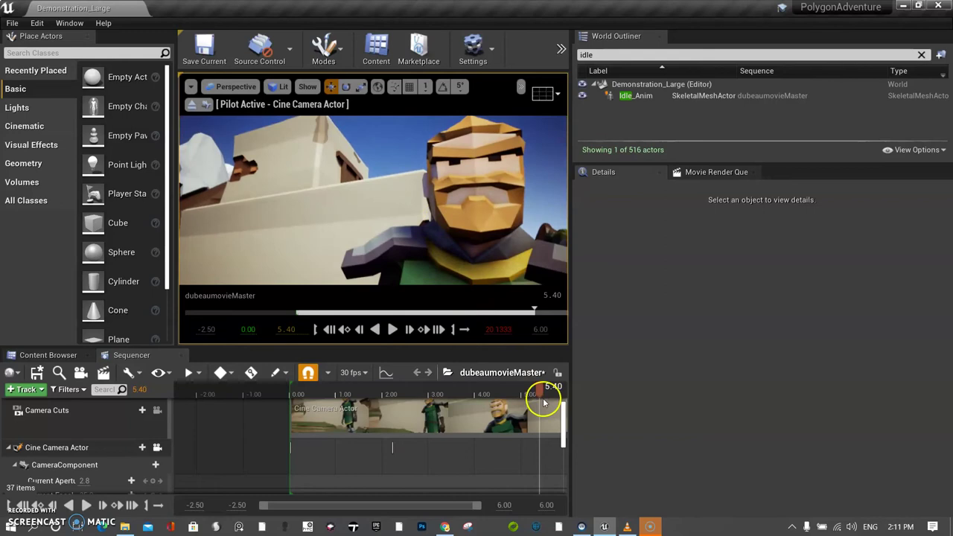
pyautogui.scroll(-3, 544, 420)
pyautogui.scroll(-1, 545, 443)
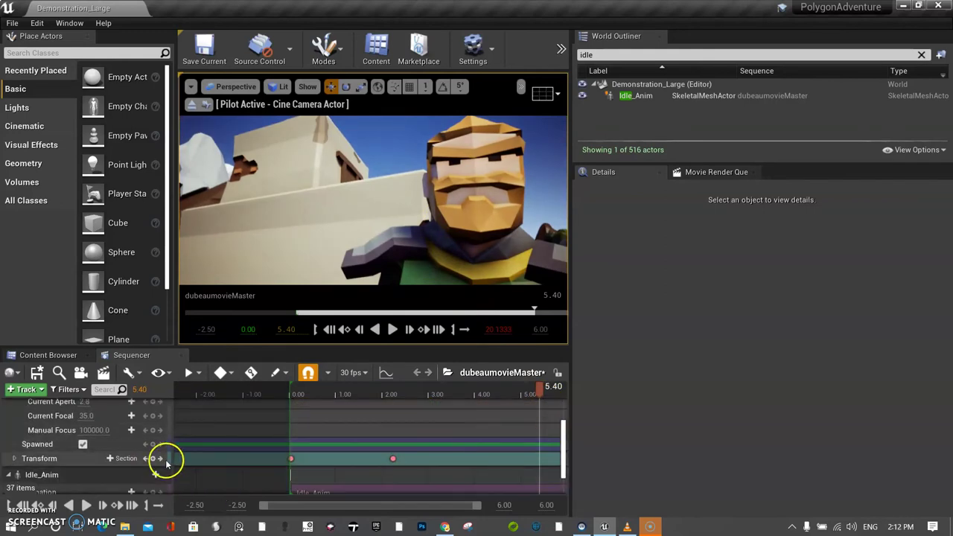
pyautogui.click(152, 458)
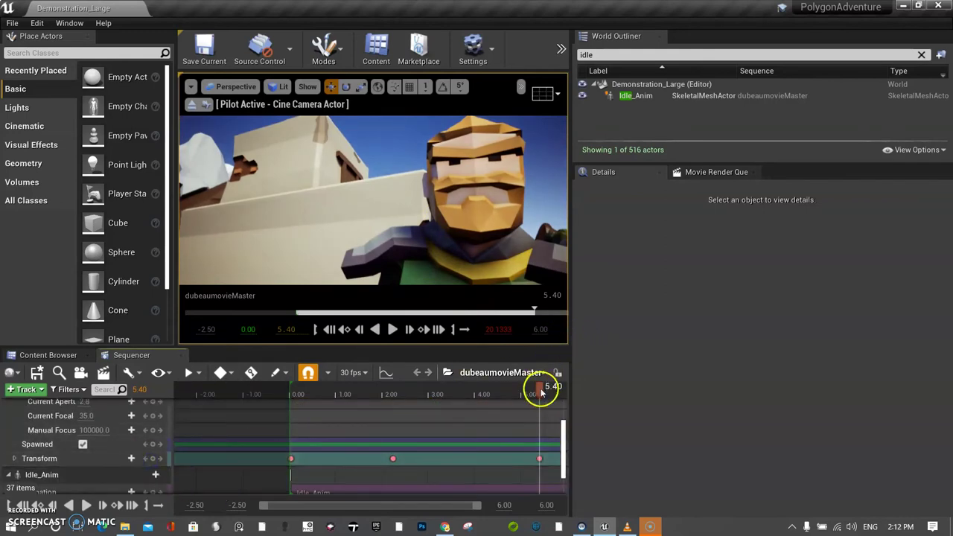
# Step: Play the sequence from 0.30 to preview the revised camera move up to the close-up
pyautogui.moveTo(541, 392); pyautogui.dragTo(305, 402)
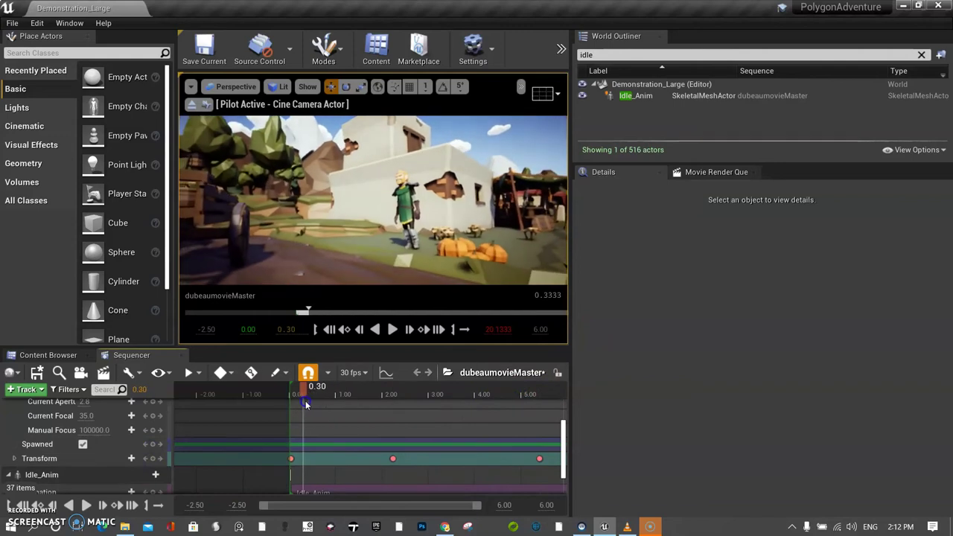
pyautogui.press('space')
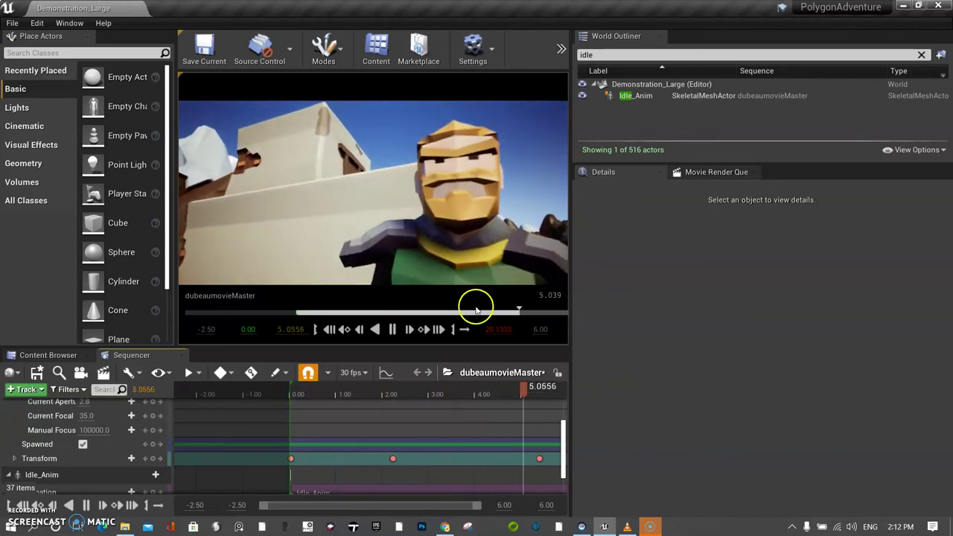
pyautogui.press('space')
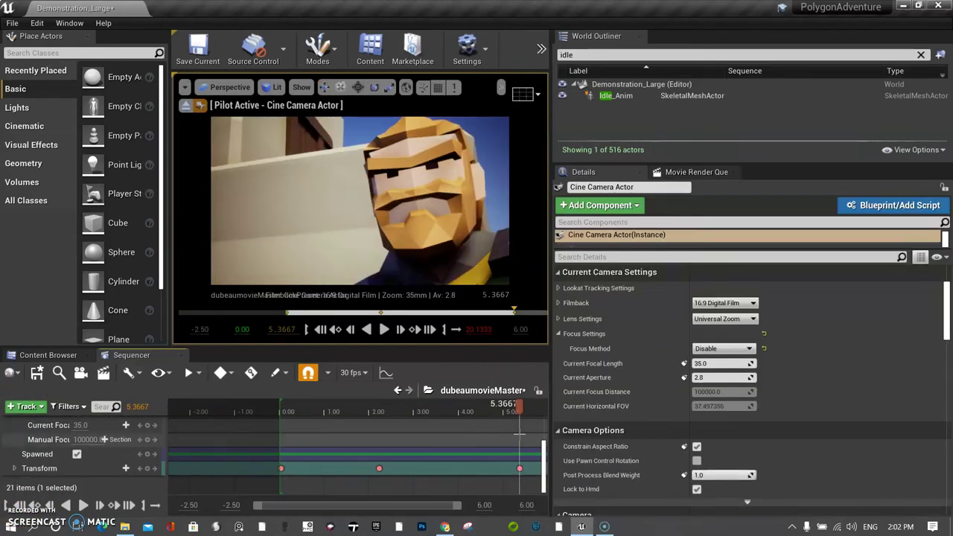
# Step: Show the Movie Render Queue with the sequence's render job
pyautogui.click(689, 172)
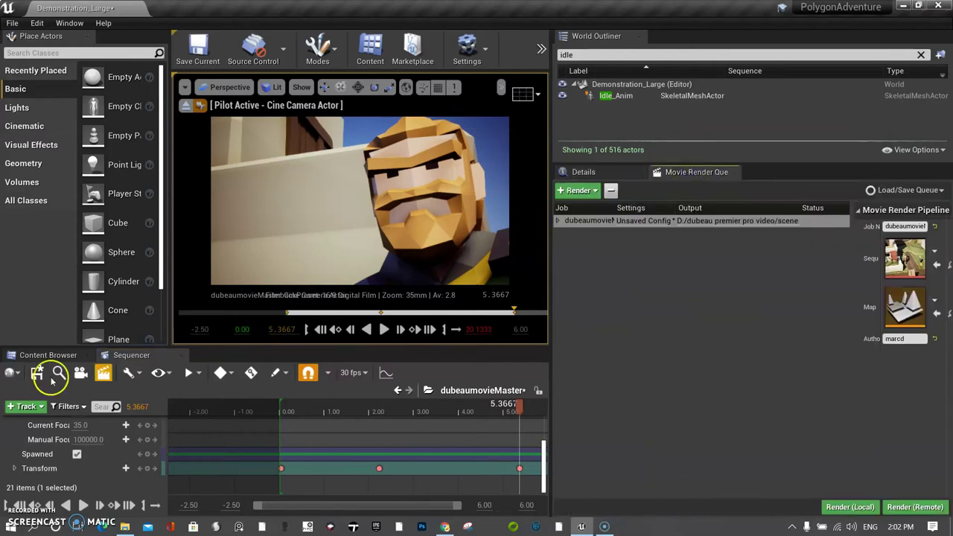
# Step: Save the dubeaumovieMaster sequence and delete its existing job from the Movie Render Queue
pyautogui.click(36, 372)
pyautogui.click(359, 325)
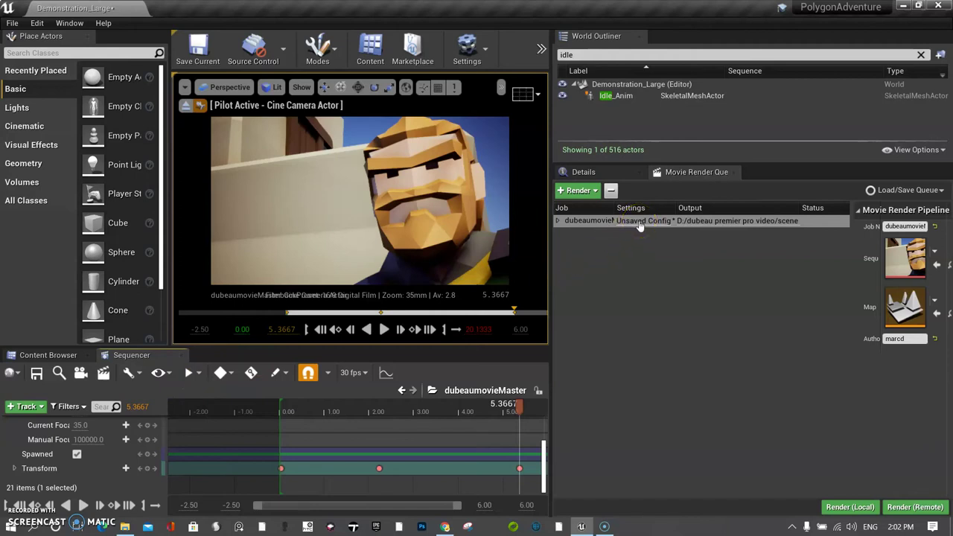
pyautogui.click(603, 224)
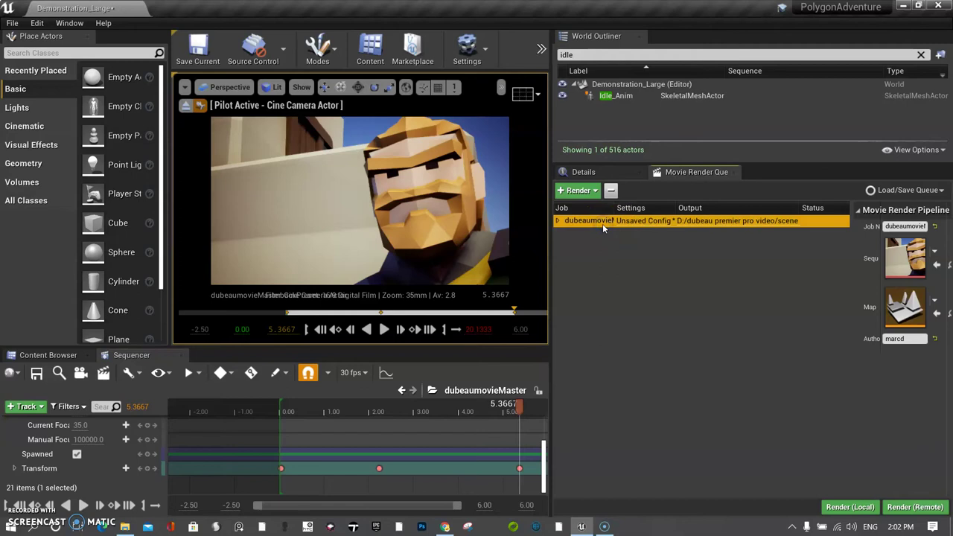
pyautogui.press('Delete')
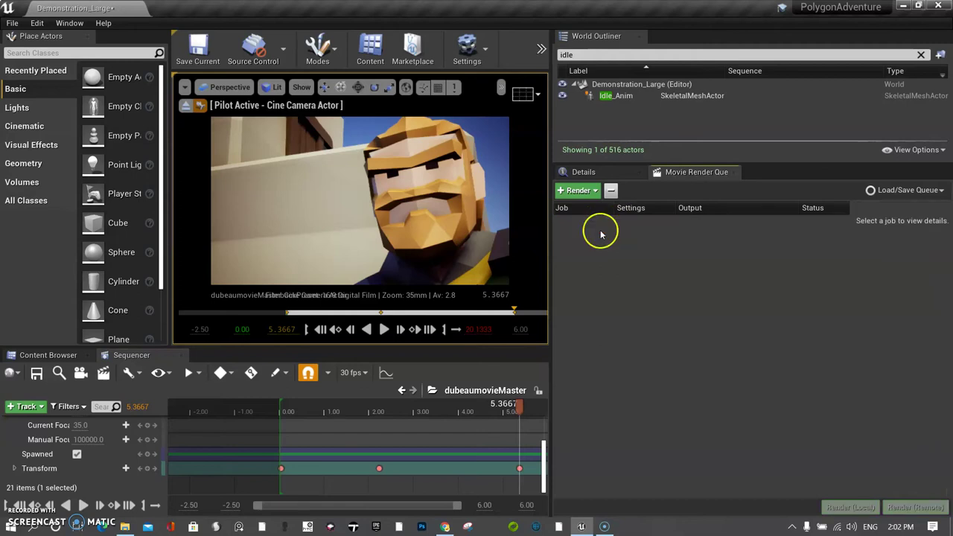
# Step: Add the dubeaumovieMaster level sequence to the render queue as a new job and open its render configuration
pyautogui.click(55, 356)
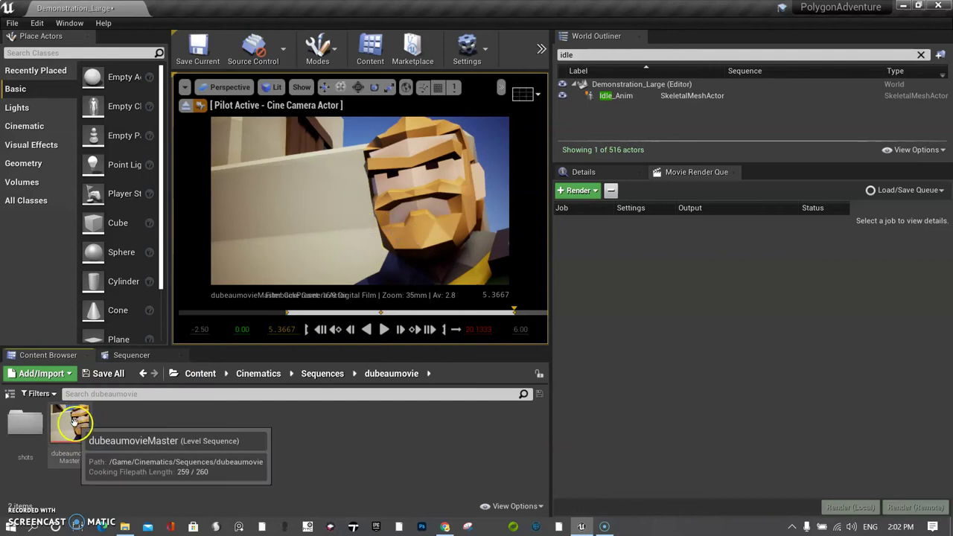
pyautogui.moveTo(75, 425); pyautogui.dragTo(594, 277)
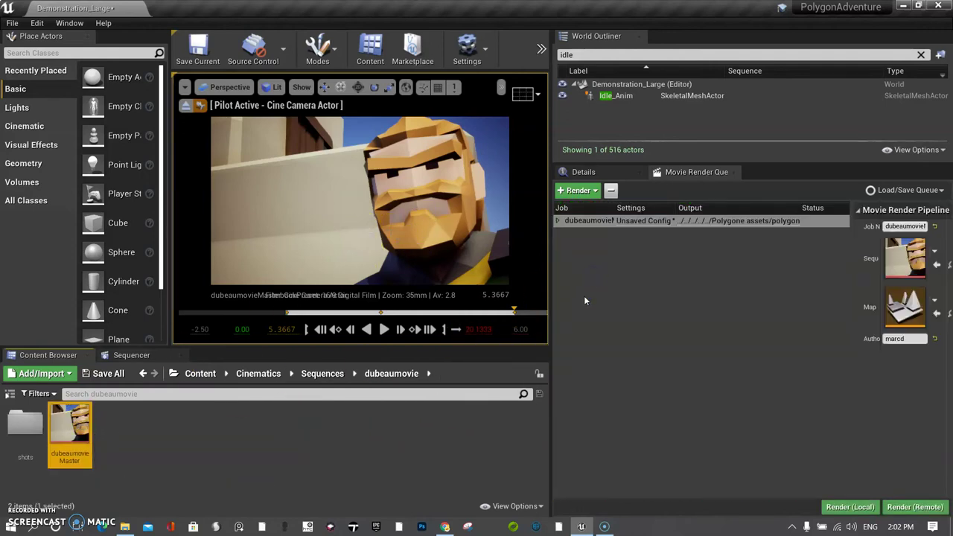
pyautogui.click(642, 221)
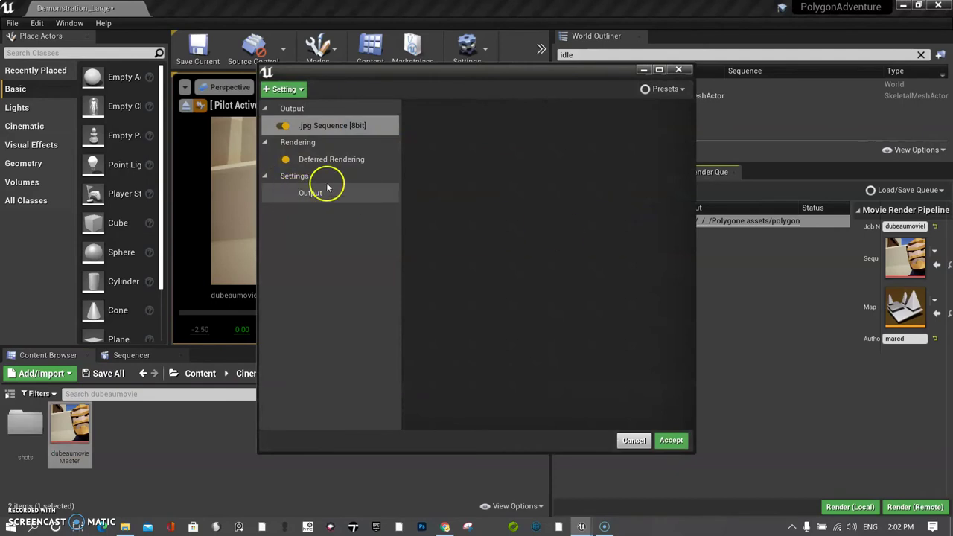
# Step: Add an Anti-aliasing setting with Spatial Sample Count 2, Temporal Sample Count 4 and Override Anti Aliasing enabled
pyautogui.click(280, 89)
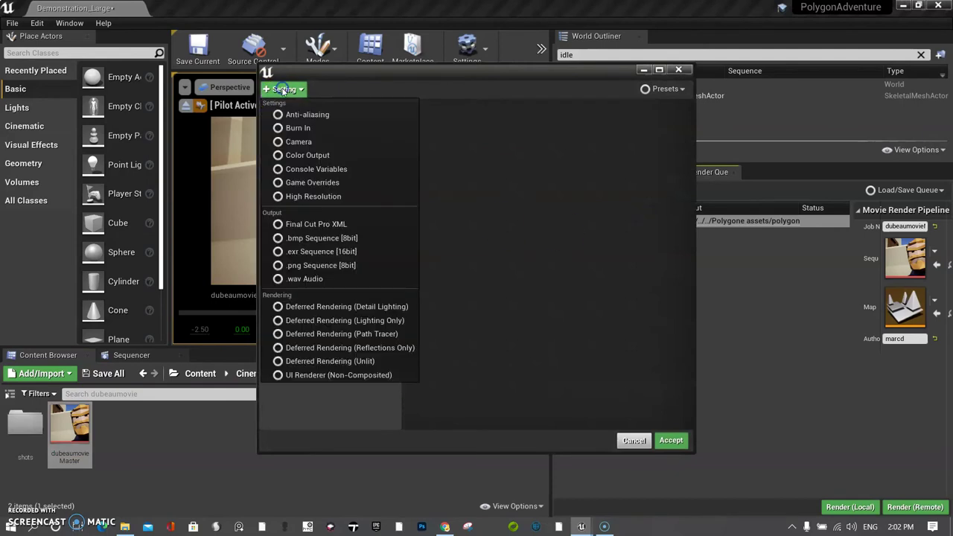
pyautogui.click(307, 113)
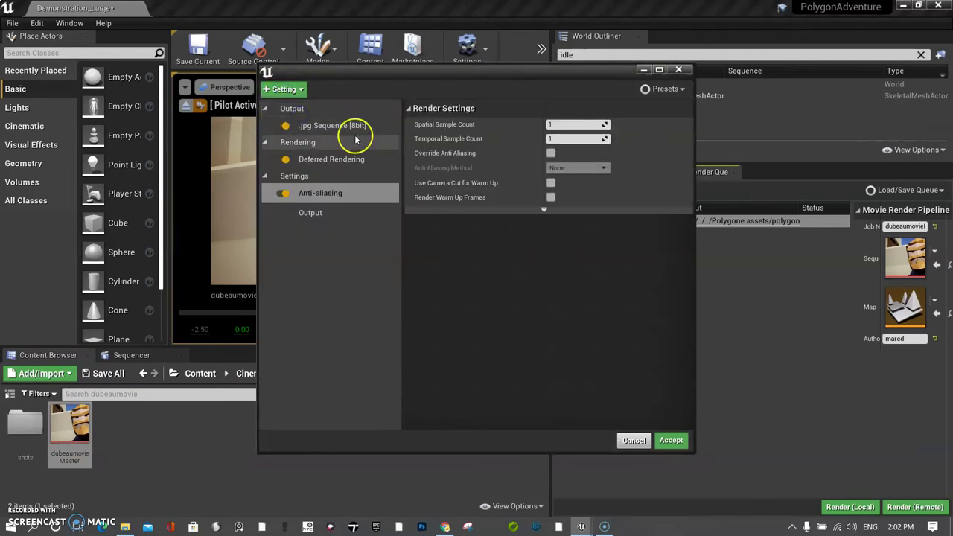
pyautogui.write('2')
pyautogui.click(557, 139)
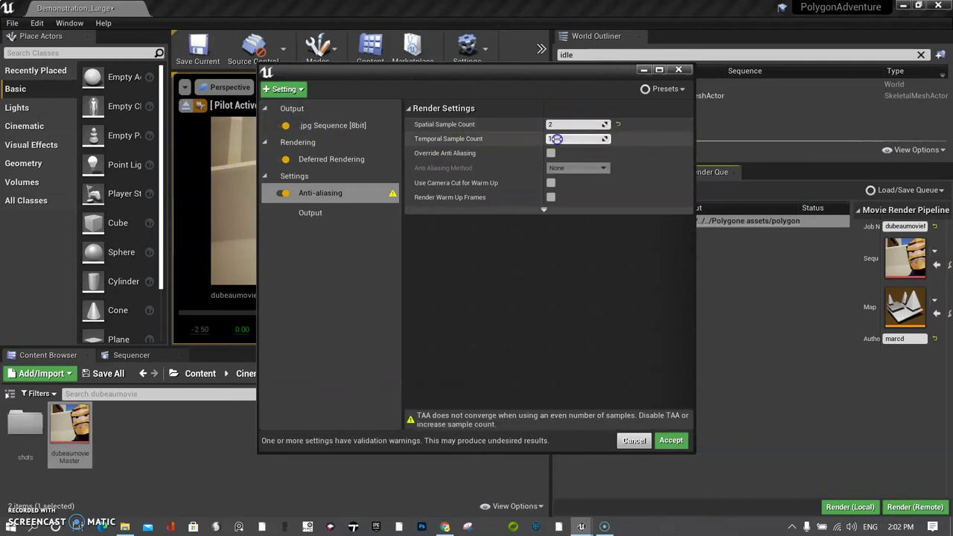
pyautogui.write('4')
pyautogui.click(560, 139)
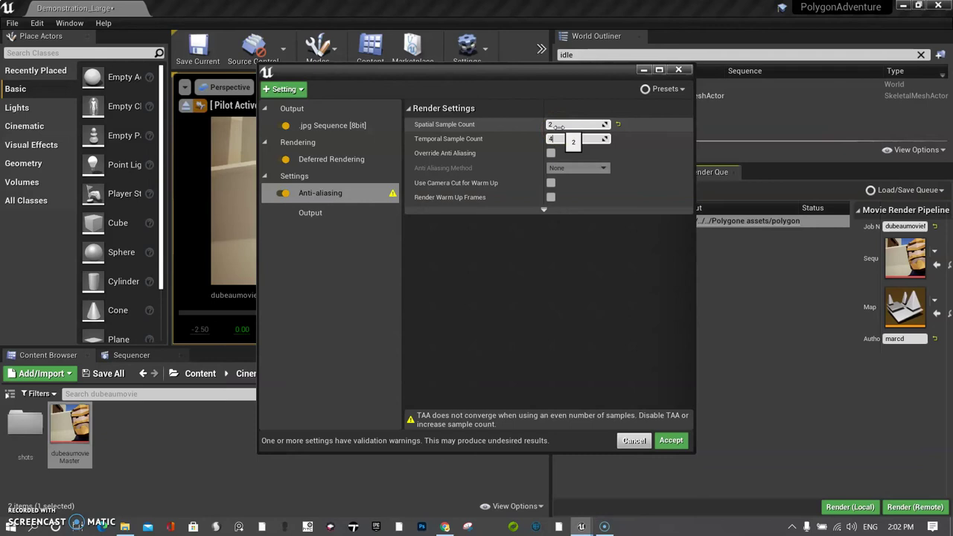
pyautogui.click(551, 153)
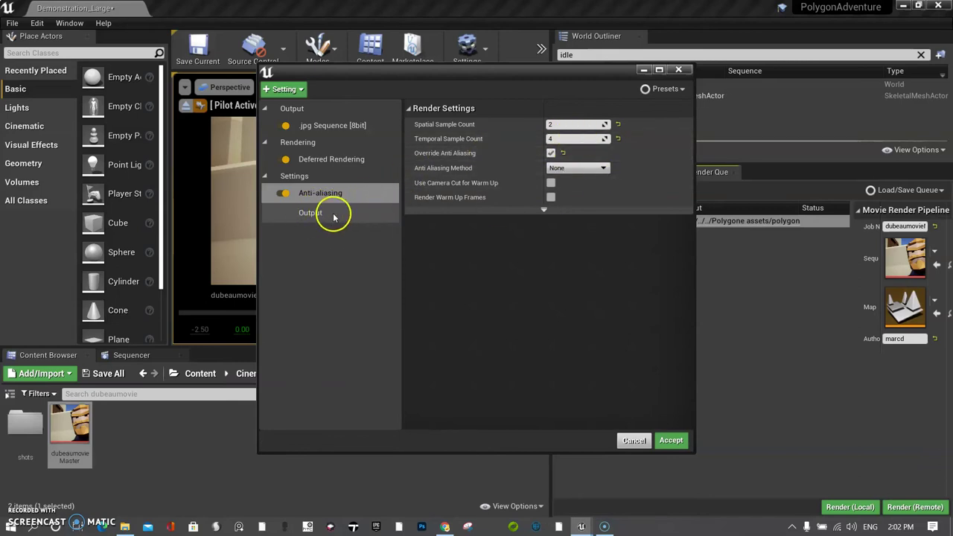
# Step: Browse for the job's output directory and create a folder named scene 2 inside D:/dubeau premier pro video
pyautogui.click(319, 215)
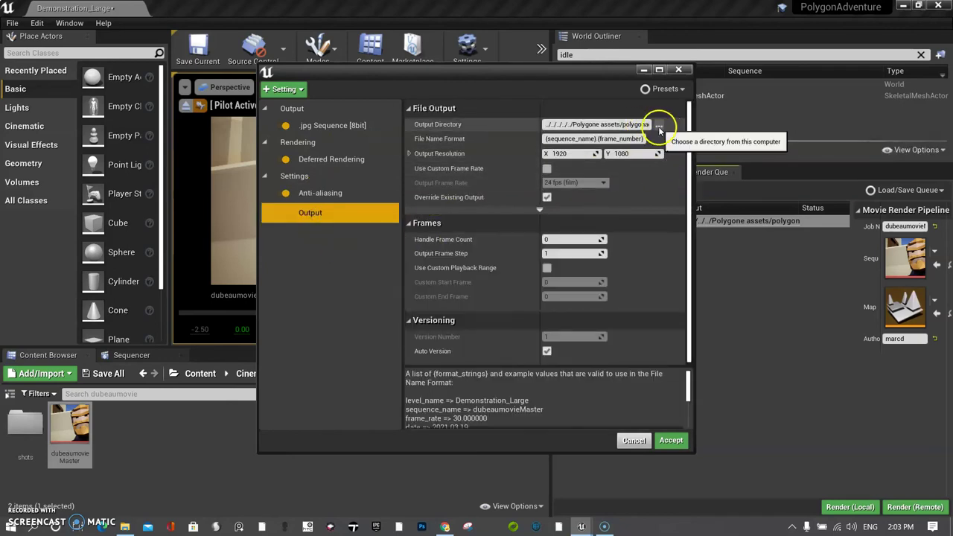
pyautogui.click(628, 125)
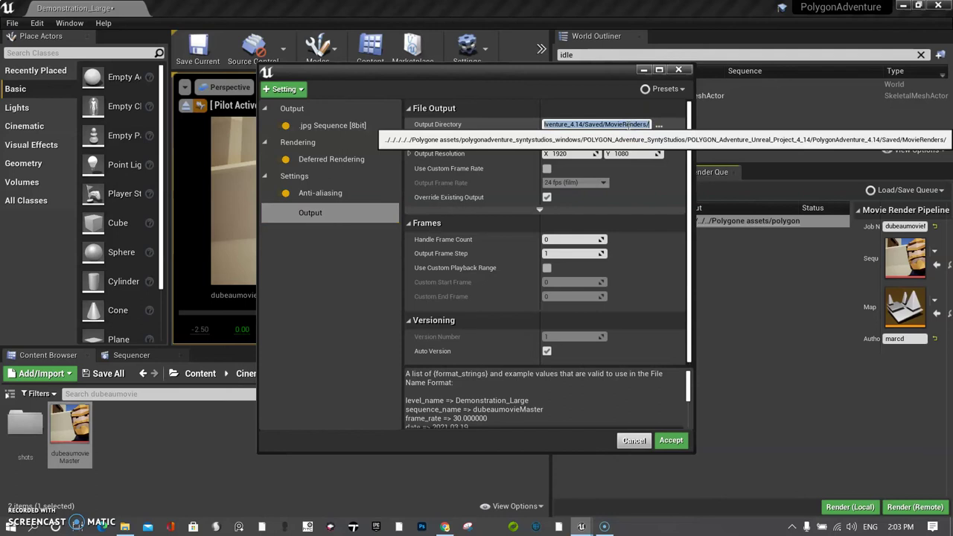
pyautogui.click(645, 124)
pyautogui.click(658, 128)
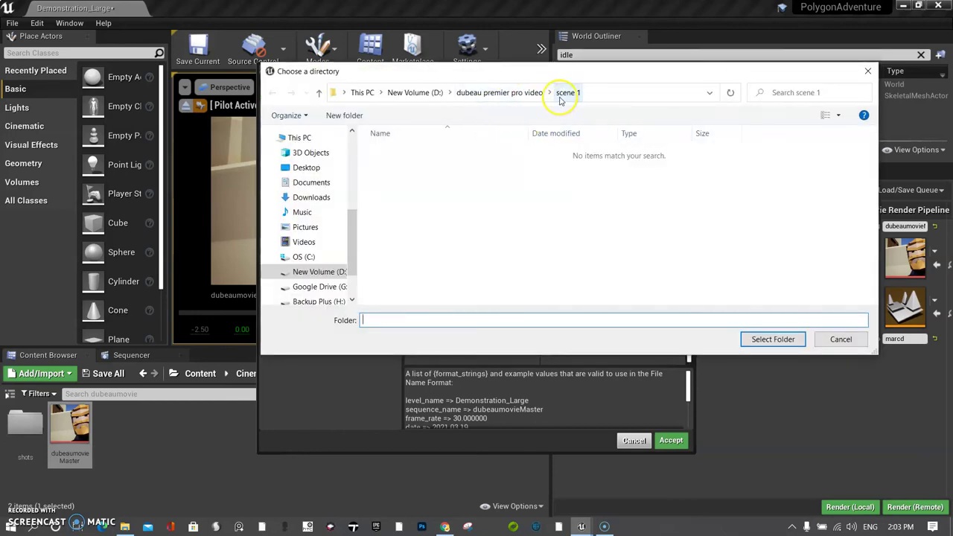
pyautogui.click(519, 92)
pyautogui.rightClick(419, 188)
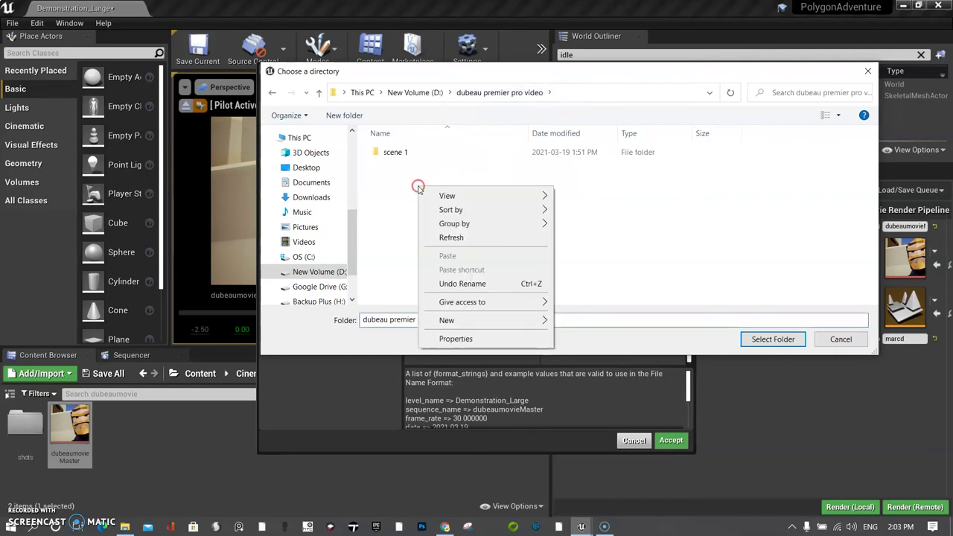
pyautogui.moveTo(533, 325)
pyautogui.click(582, 321)
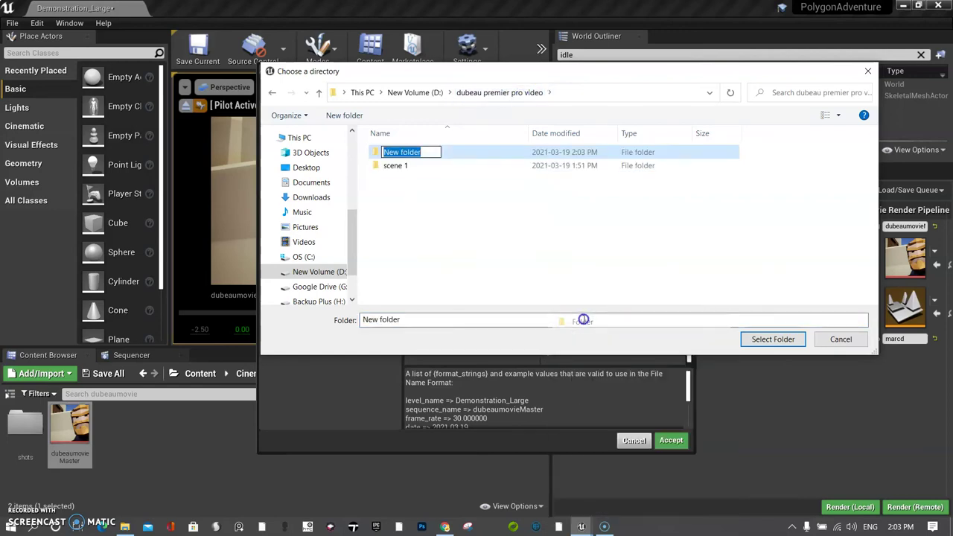
pyautogui.write('scene 2')
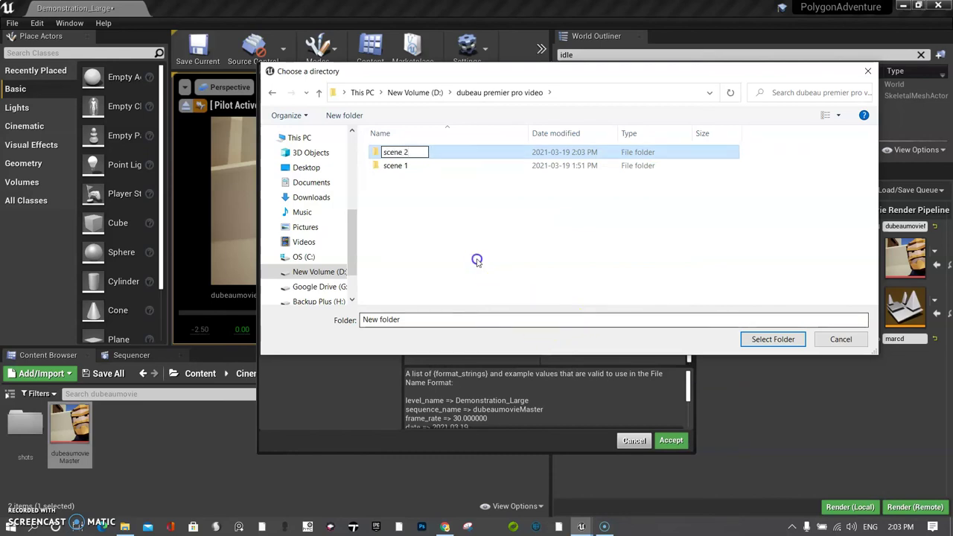
pyautogui.click(477, 257)
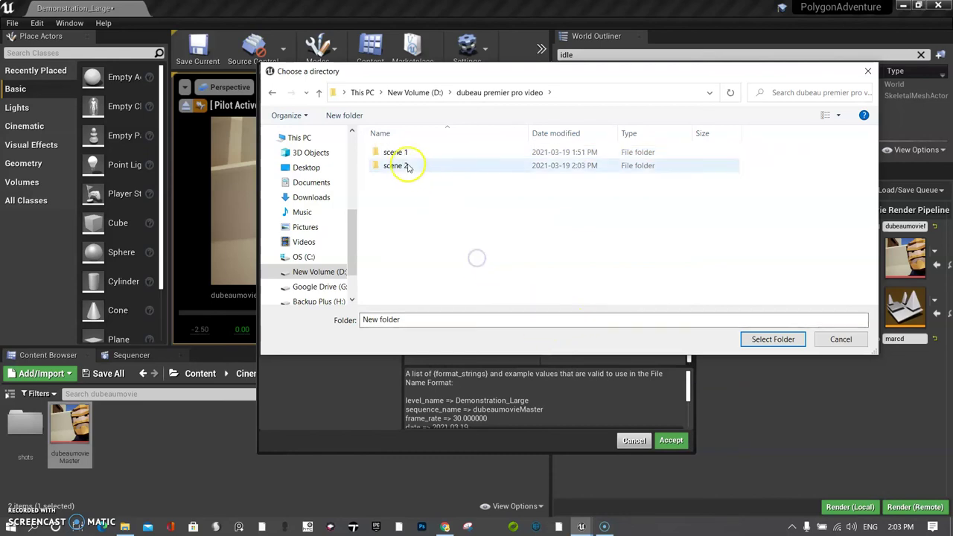
# Step: Set the scene 2 folder as the output directory and accept the render configuration
pyautogui.doubleClick(394, 166)
pyautogui.click(771, 338)
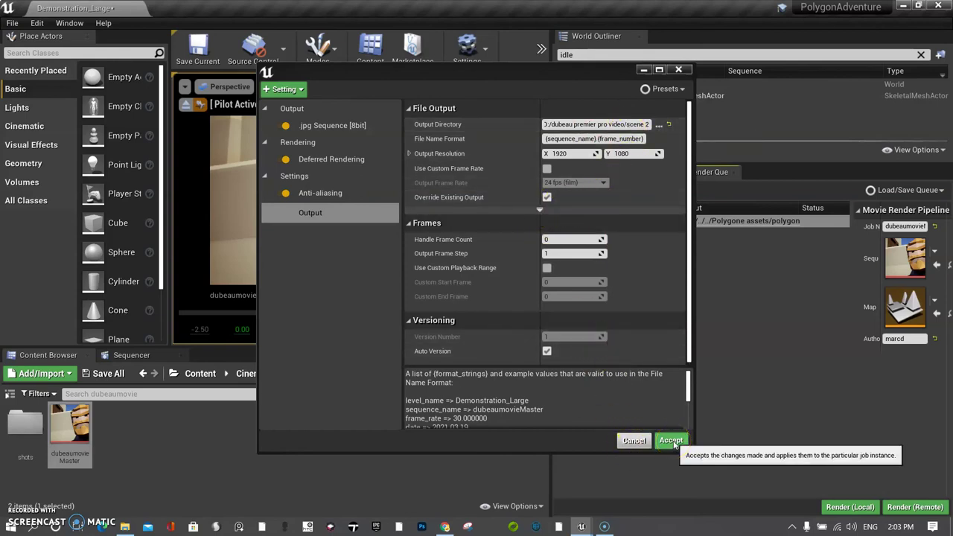
pyautogui.click(670, 440)
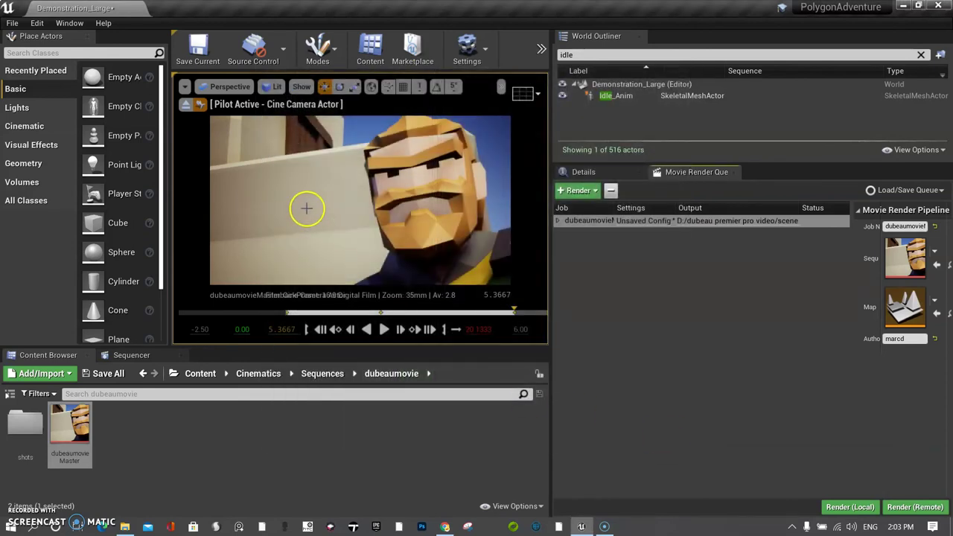
# Step: Save all changed project files and start a local render of the queued job
pyautogui.click(12, 24)
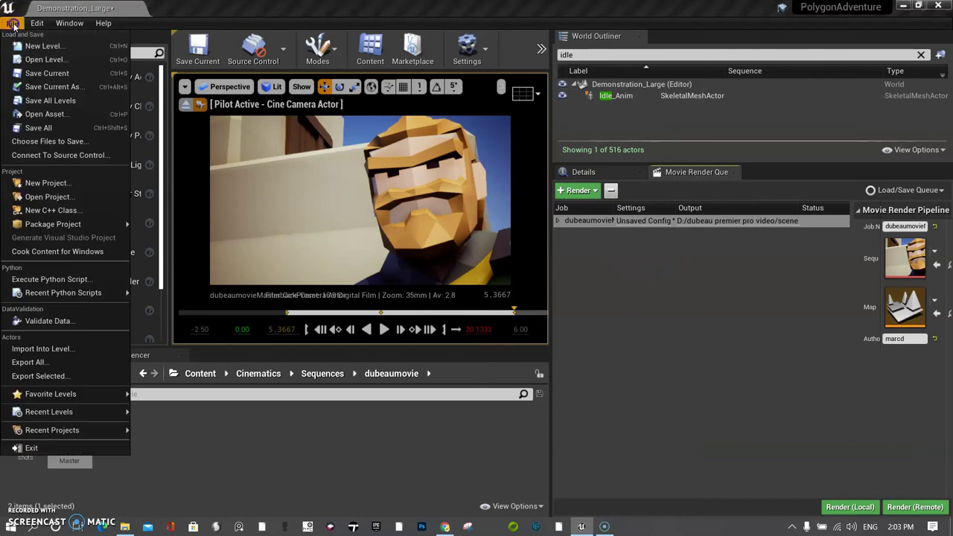
pyautogui.click(44, 128)
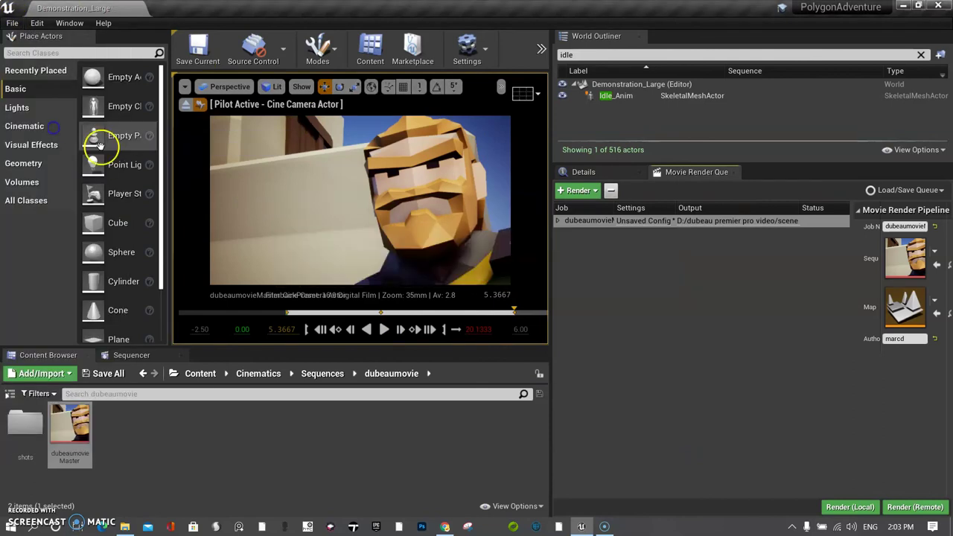
pyautogui.click(850, 507)
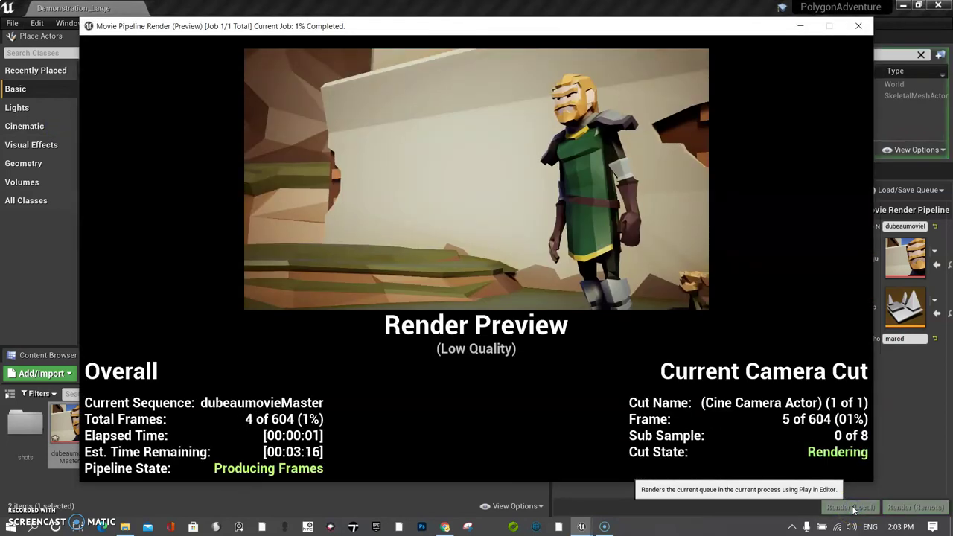